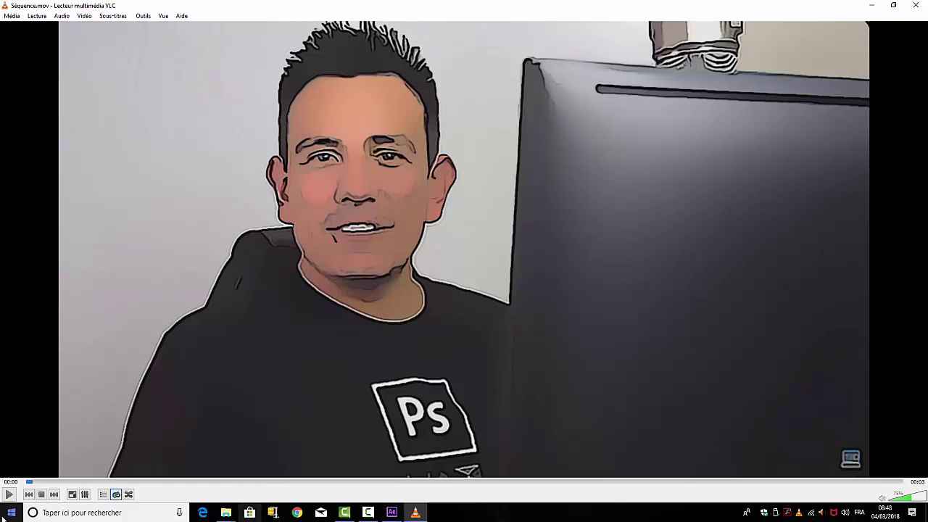
Step: Play the rendered Séquence.mov video, then close the player and return to After Effects
click(10, 495)
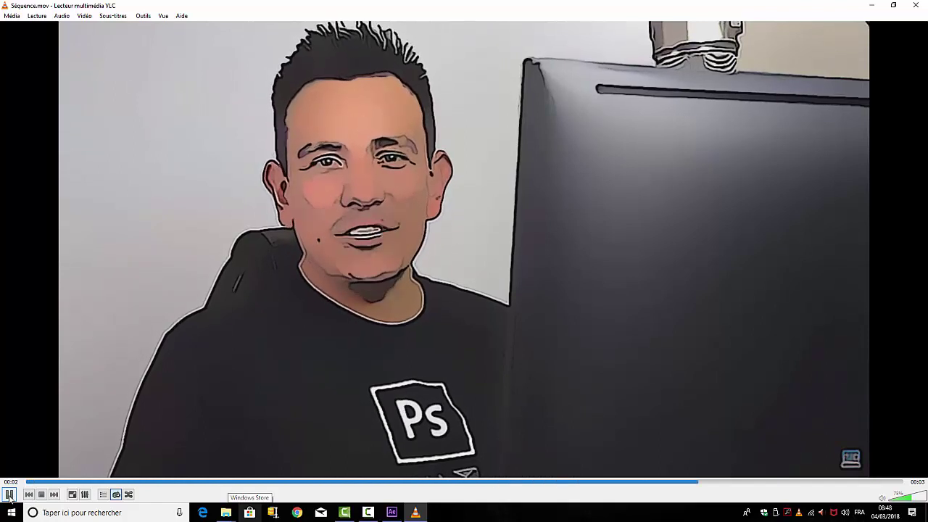
click(918, 9)
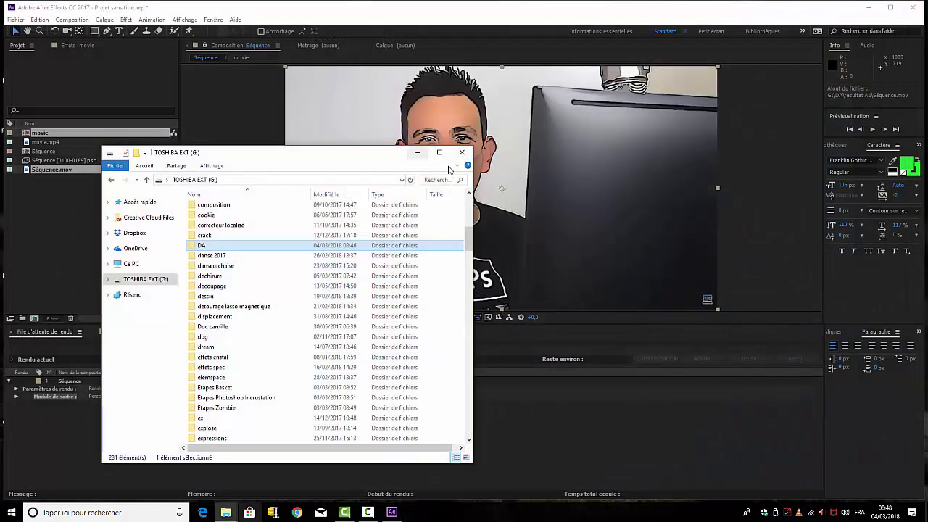
click(418, 153)
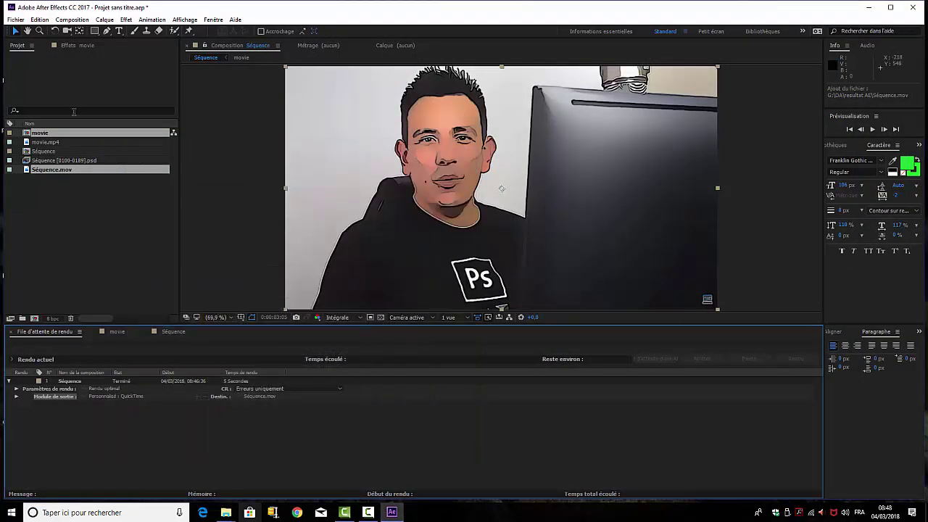
Step: Open the movie composition and preview the original footage from the beginning
click(118, 332)
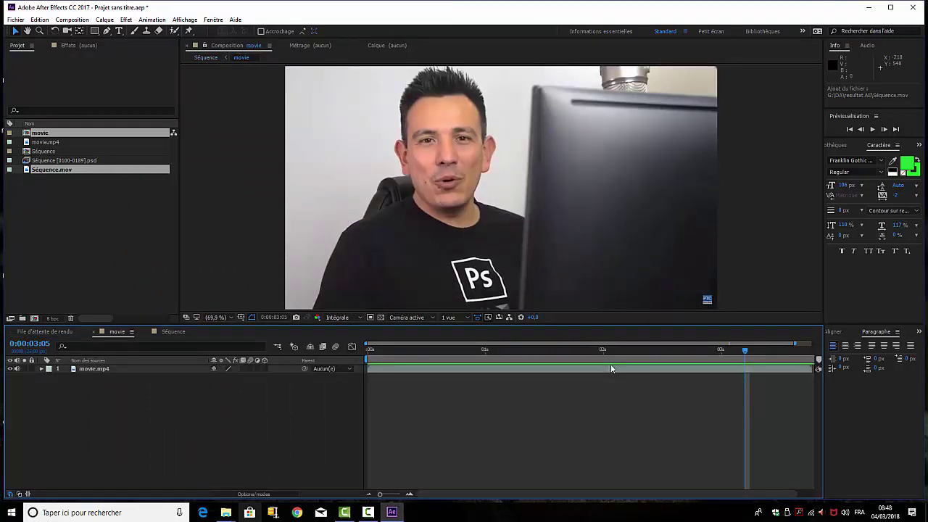
drag(746, 351, 314, 353)
key(space)
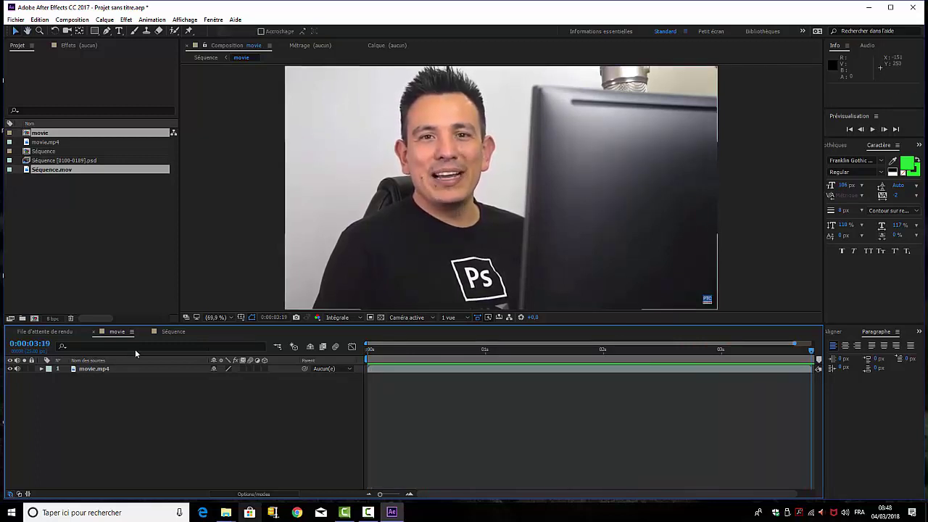
Step: Open the Séquence composition and preview the cartoon version from near its start
click(174, 332)
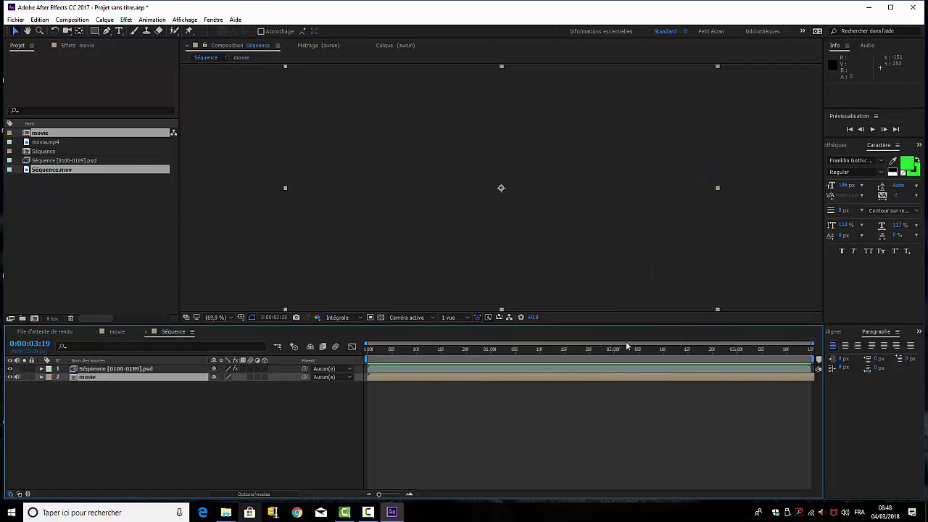
click(373, 350)
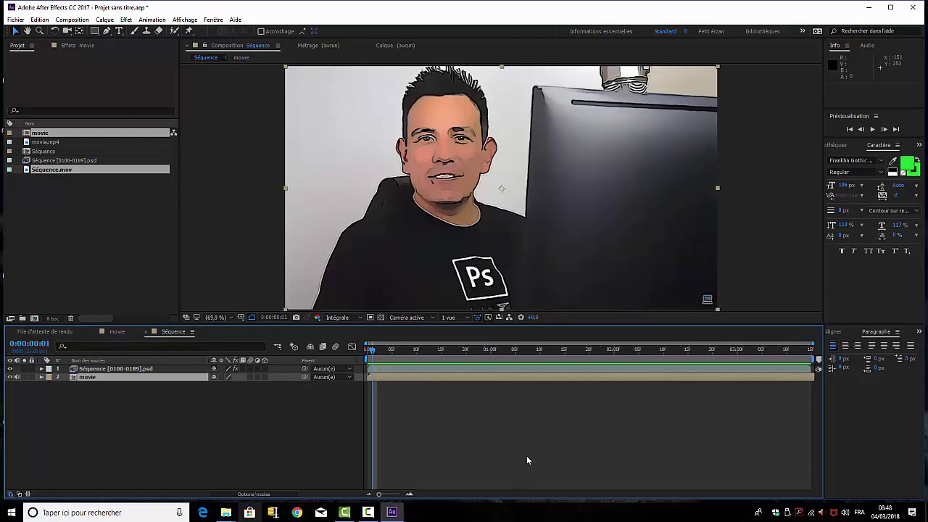
key(space)
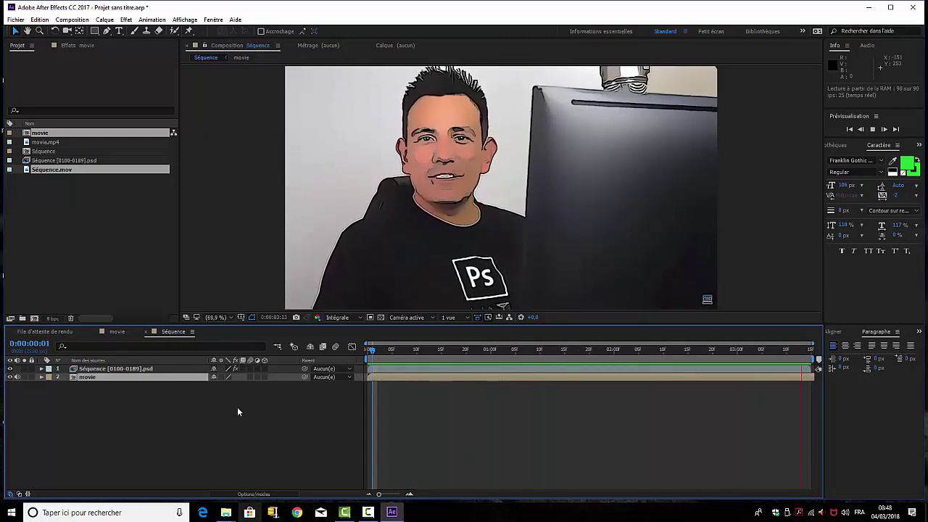
key(space)
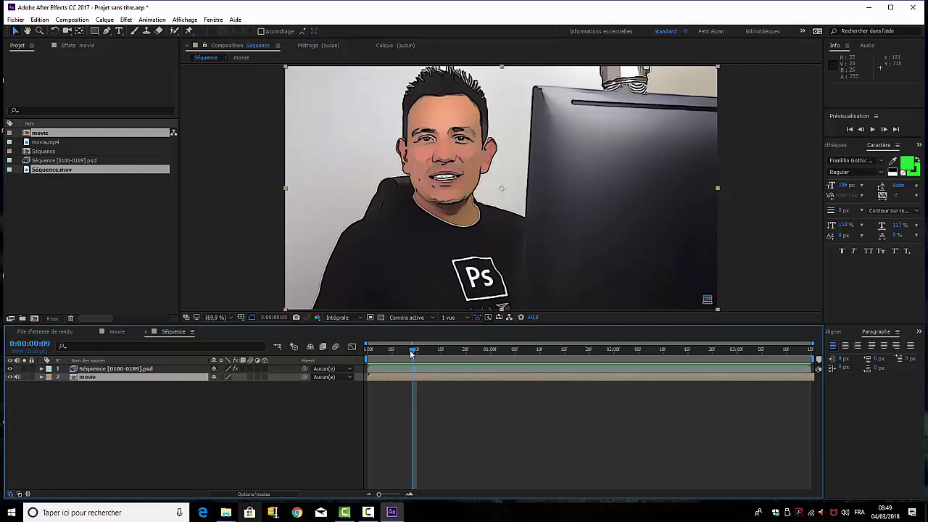
Step: Add an Opacity keyframe of 0% at 0:00:00:00 on the Séquence [0100-0189].psd layer
key(Home)
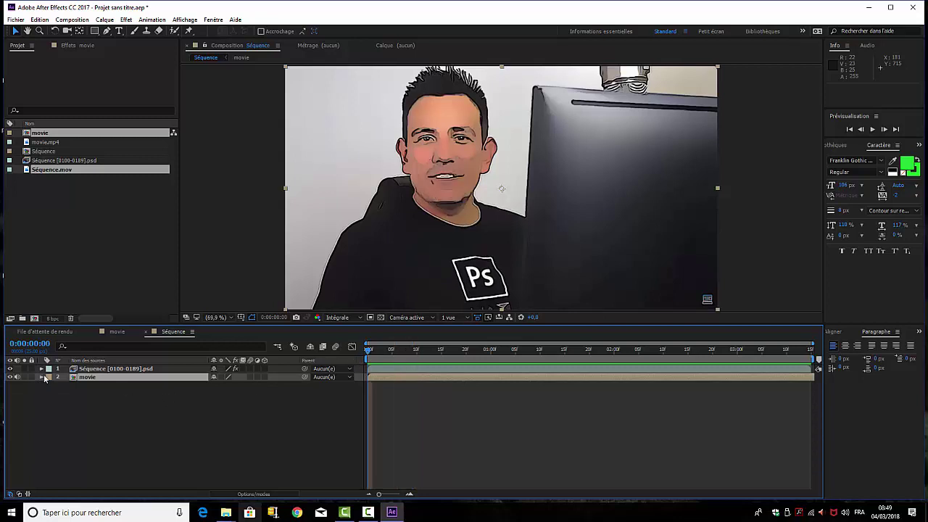
click(87, 369)
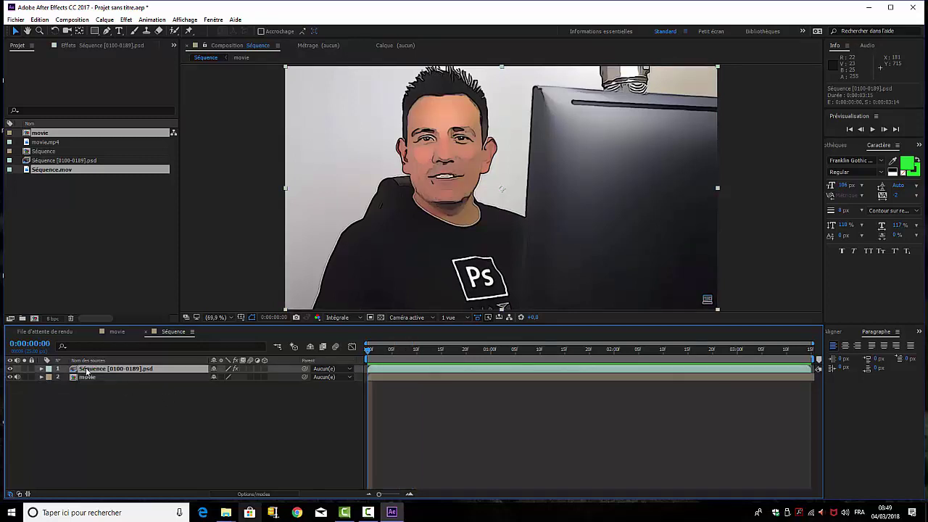
click(41, 369)
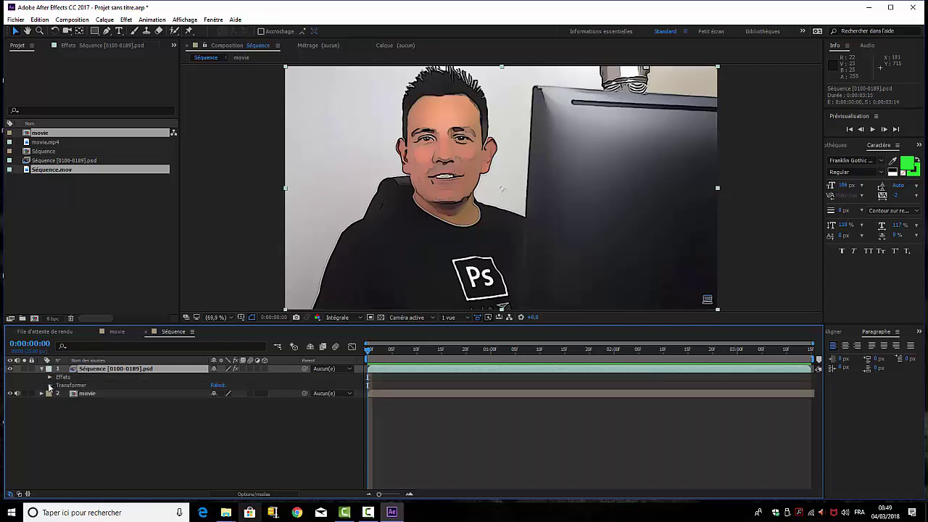
click(50, 385)
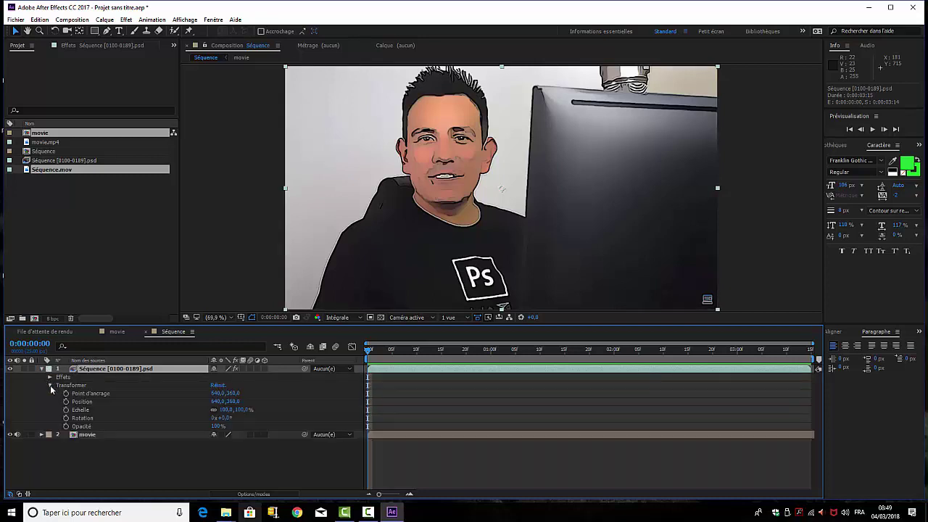
click(66, 426)
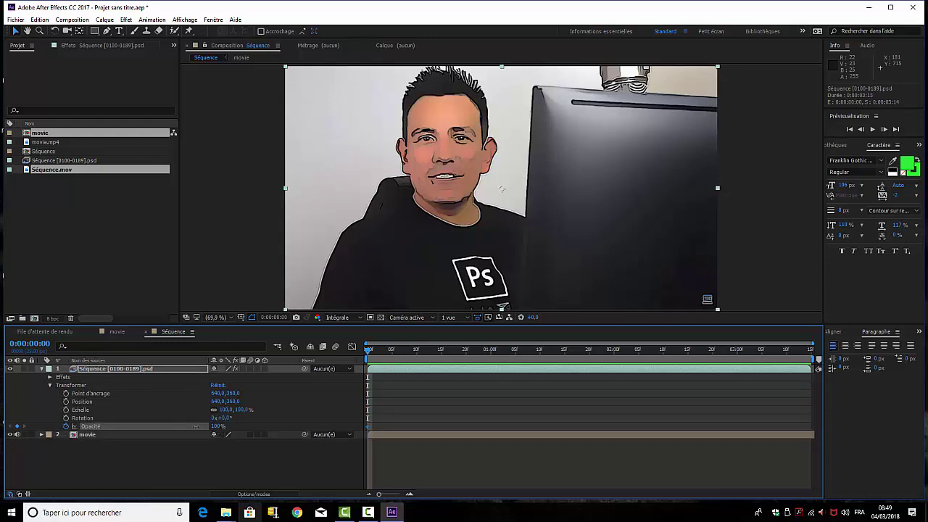
drag(215, 426, 116, 427)
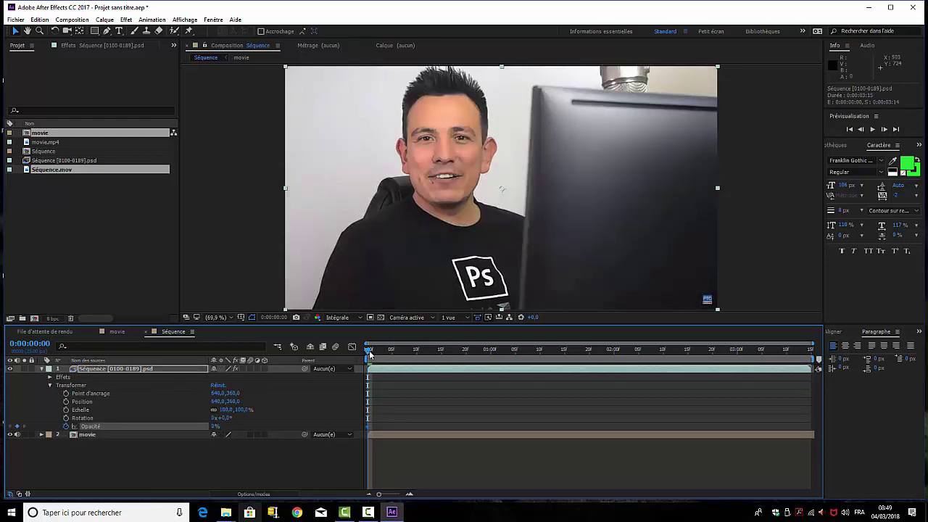
Step: Add a 0% Opacity keyframe at 0:00:01:00 and a 100% keyframe at 0:00:01:10 on the PSD sequence layer
drag(369, 350, 491, 352)
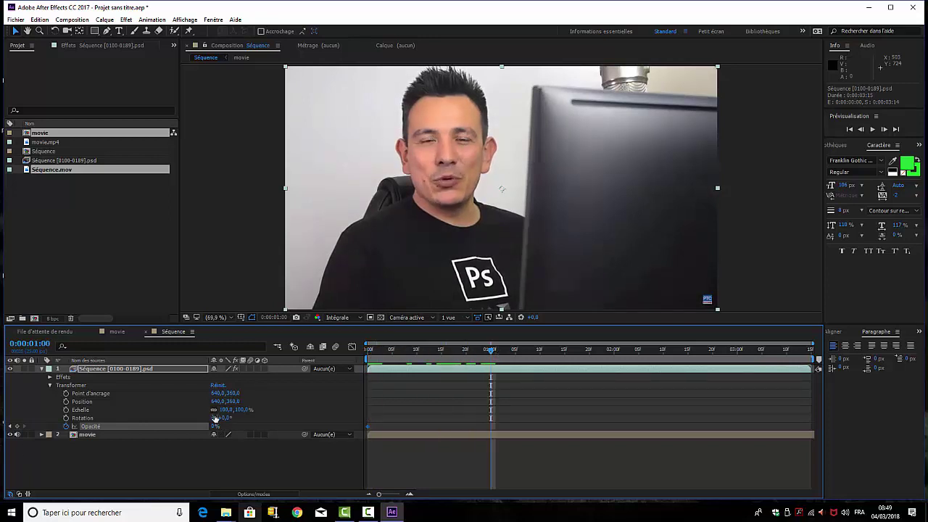
click(18, 427)
drag(490, 350, 541, 362)
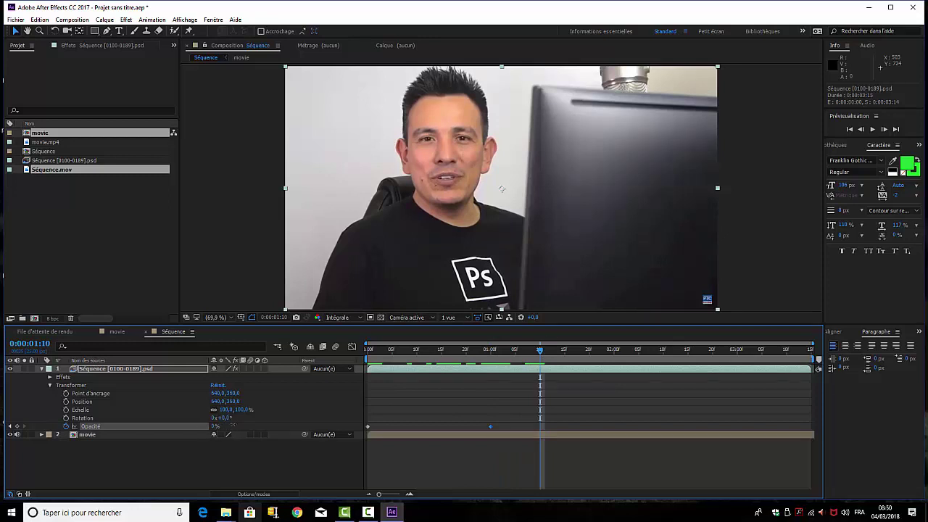
drag(215, 426, 286, 426)
Step: Preview the opacity transition from the start and scrub the playhead to 0:00:01:05
key(Home)
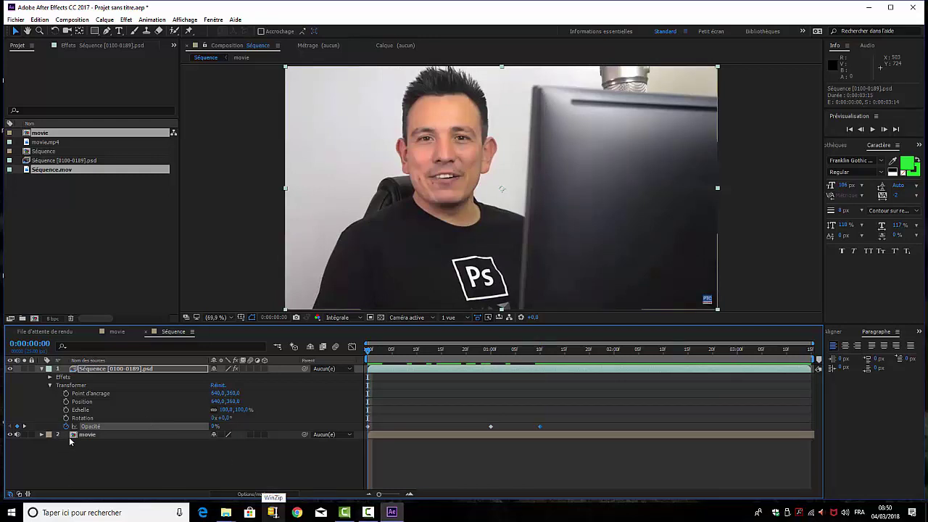
key(space)
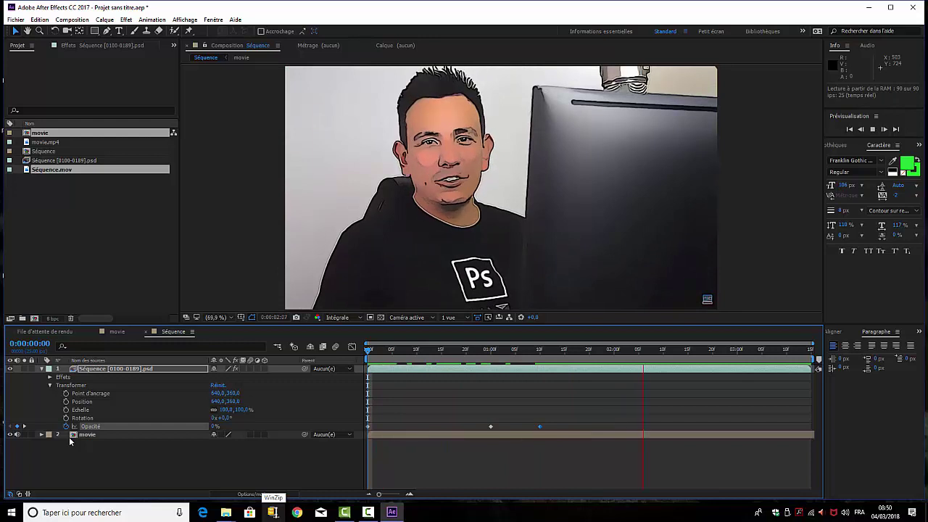
key(space)
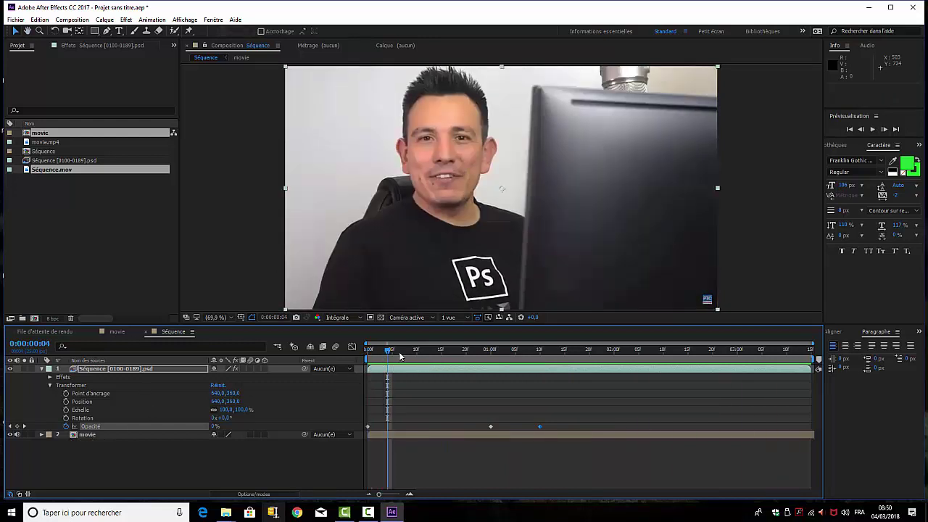
drag(374, 352, 516, 363)
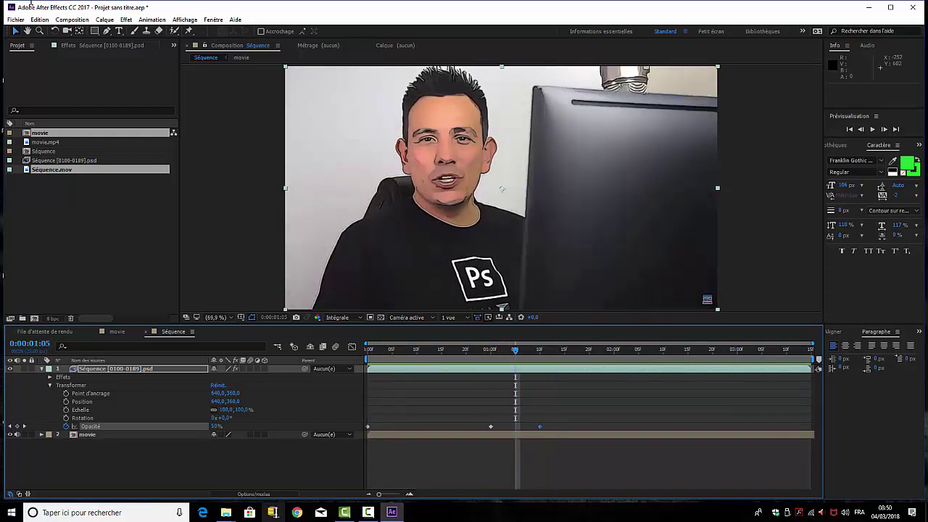
Step: Close the current project, saving its changes
click(15, 20)
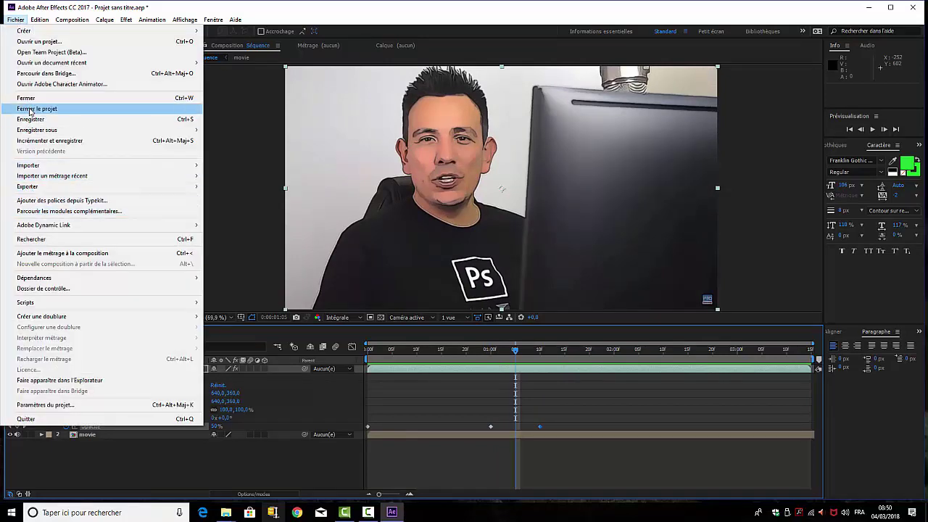
click(30, 109)
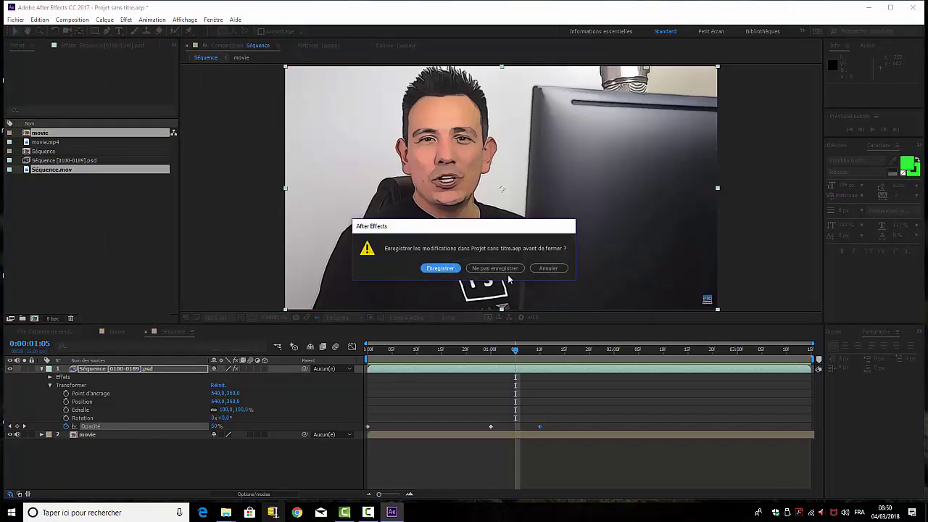
click(434, 269)
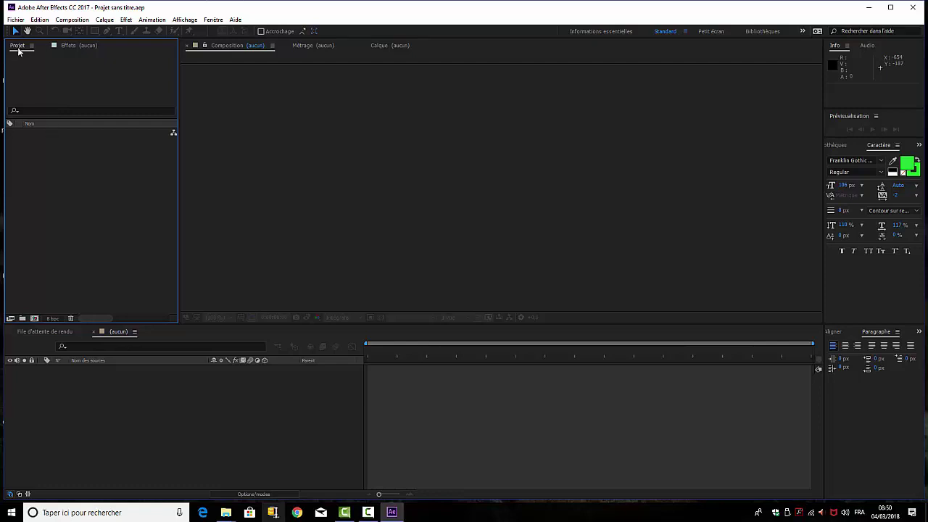
Step: Import Séquence 0100.psd from the automatisation folder as footage with the Photoshop sequence option enabled
double_click(59, 201)
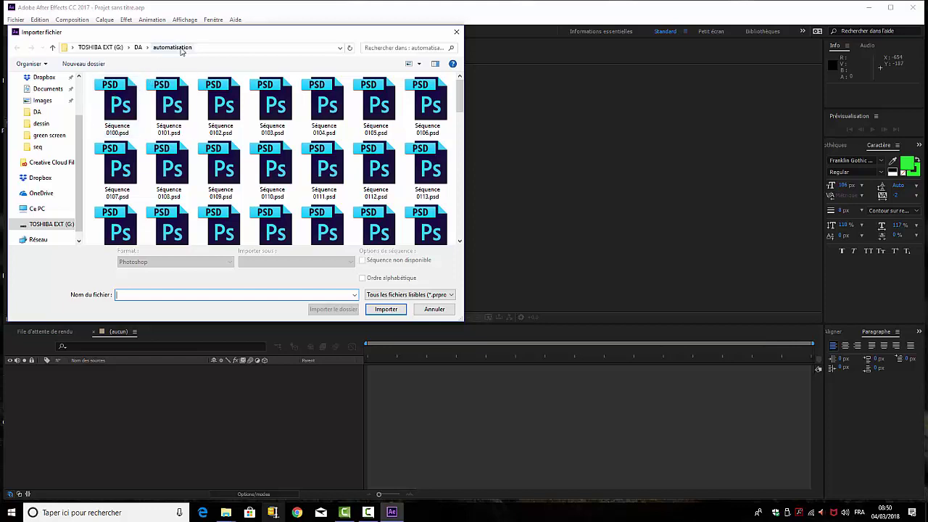
click(114, 105)
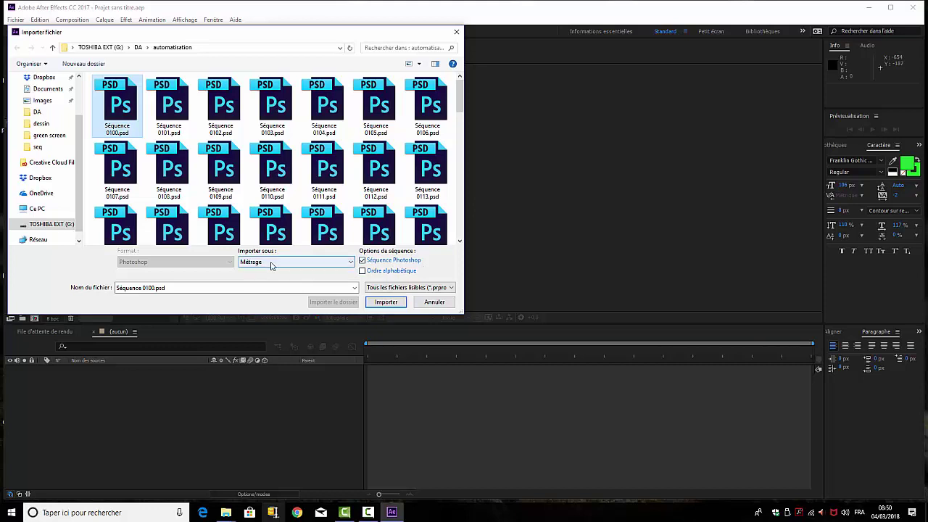
click(388, 303)
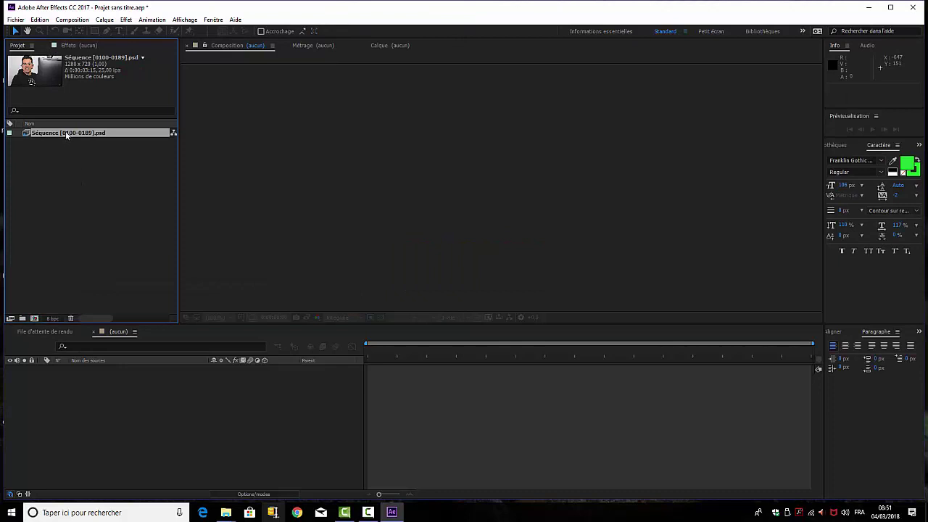
Step: Create a composition from the imported Séquence [0100-0189].psd footage and preview it
drag(65, 131, 35, 324)
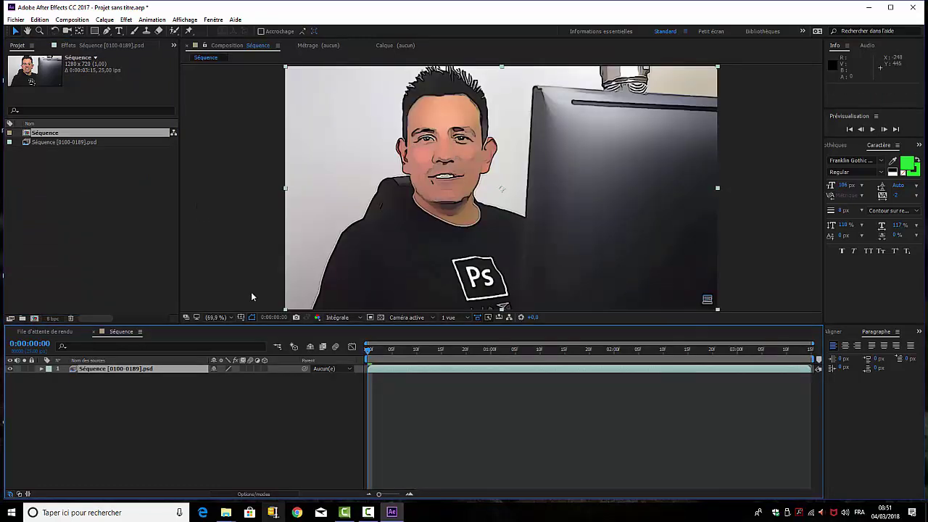
key(space)
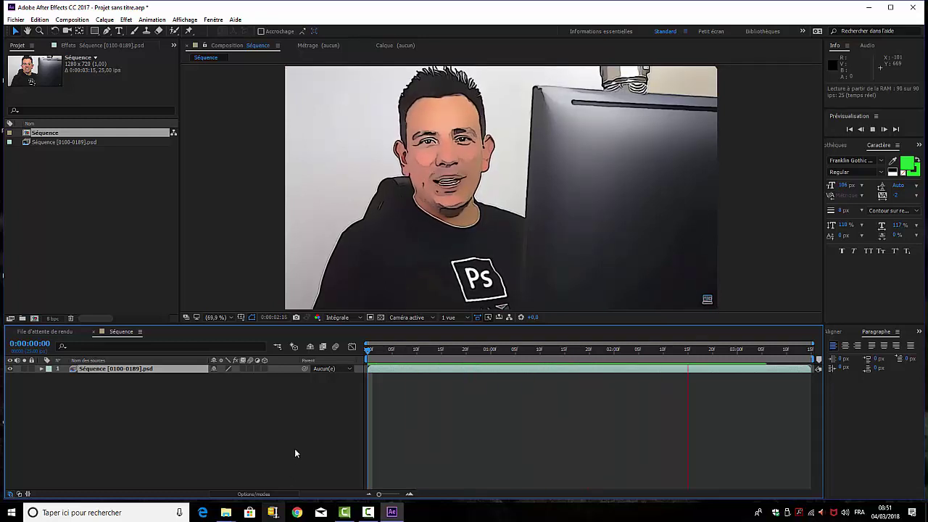
key(space)
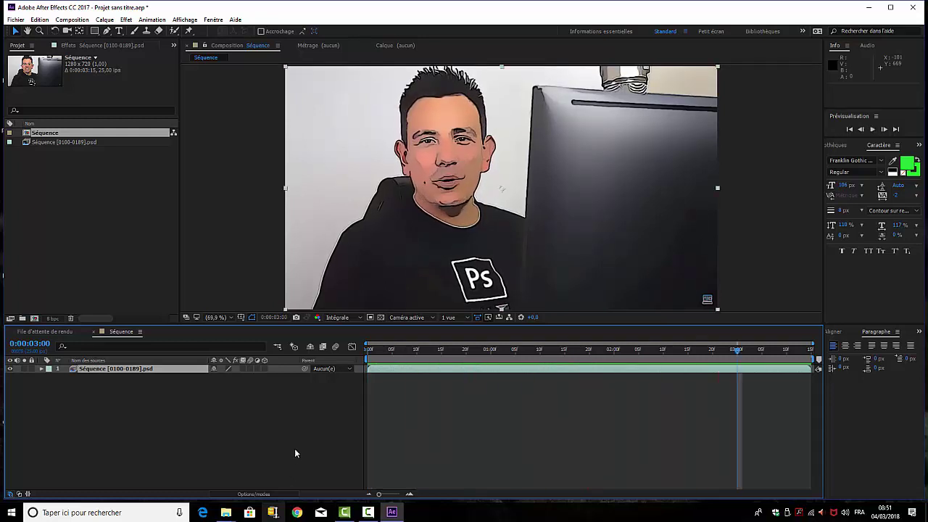
Step: Import movie.mp4 from the movie folder inside DA into the project
double_click(101, 239)
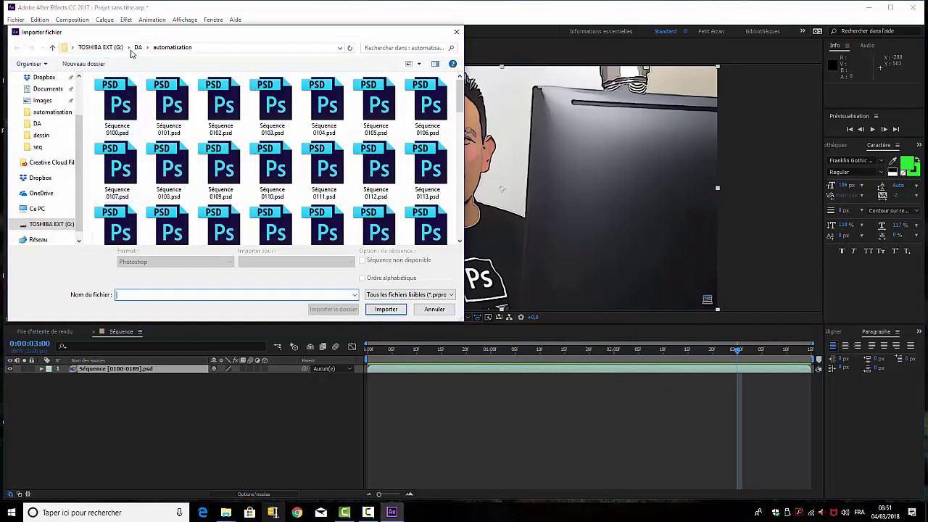
click(138, 47)
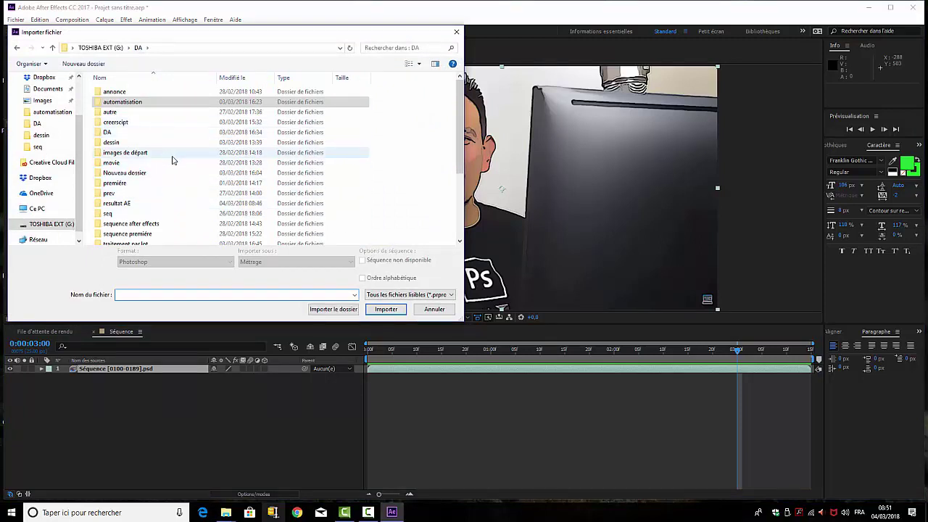
scroll(168, 188, down, 1)
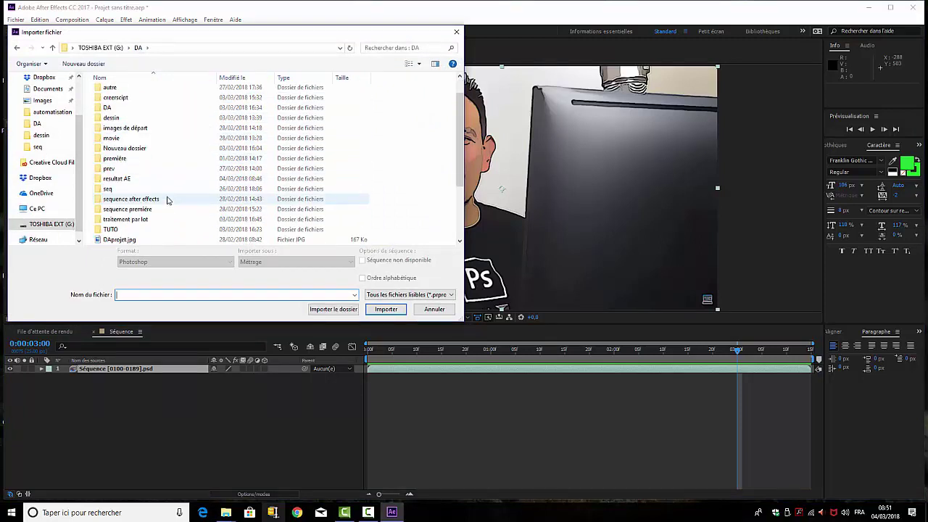
click(111, 140)
double_click(111, 140)
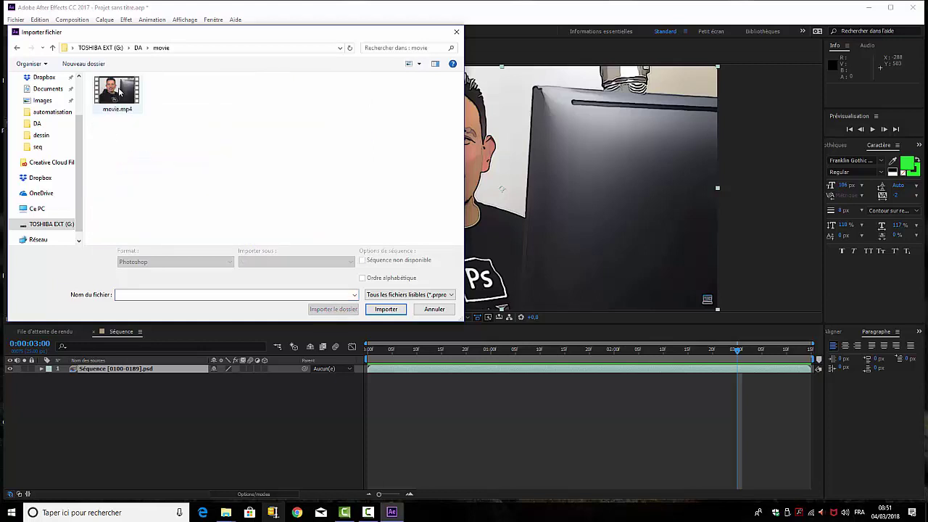
click(117, 93)
click(387, 310)
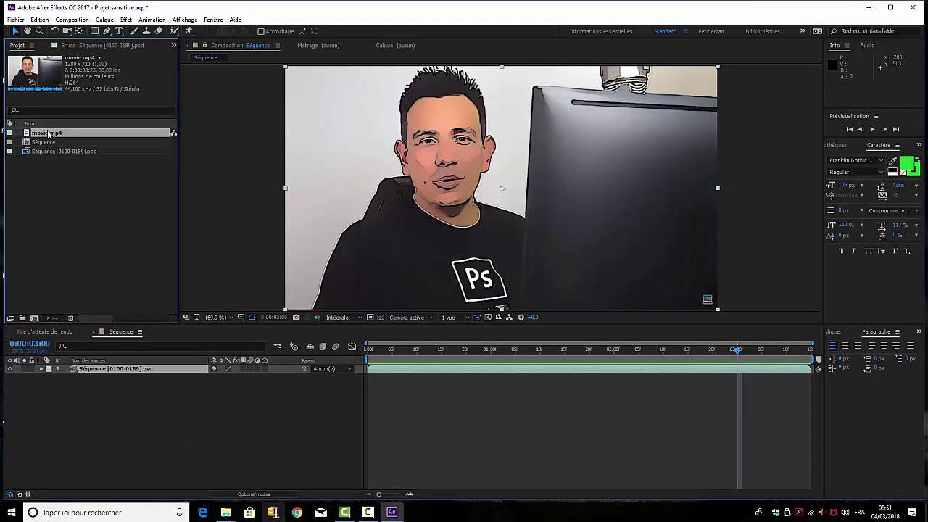
Step: Create a composition from movie.mp4 and set its frame rate to 25 frames per second
click(34, 320)
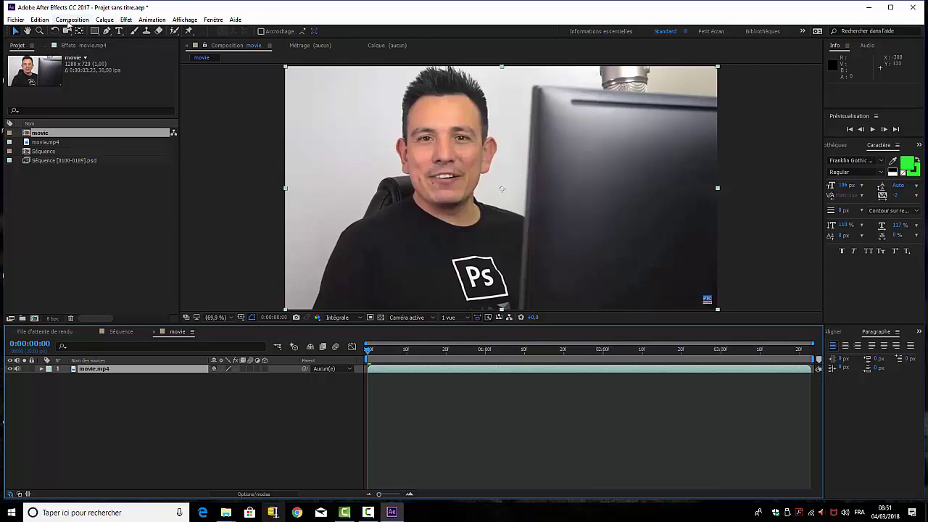
click(72, 19)
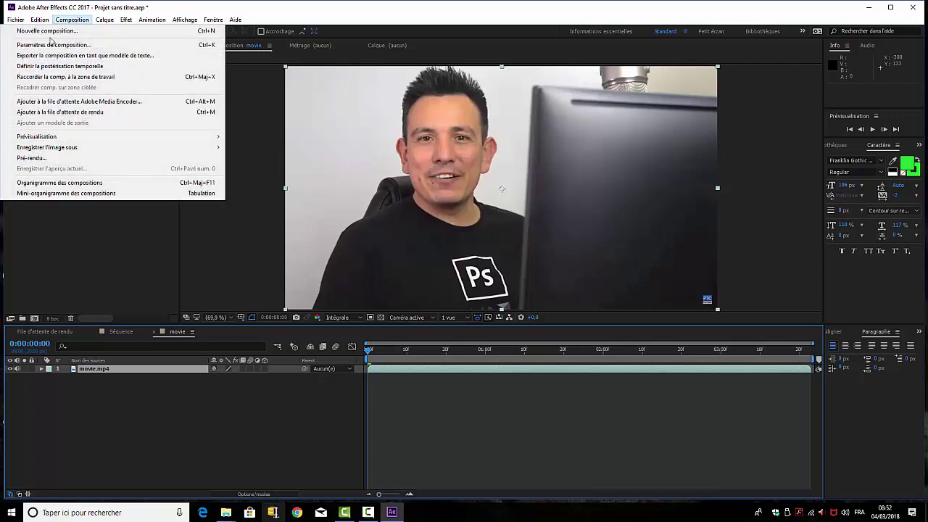
click(73, 42)
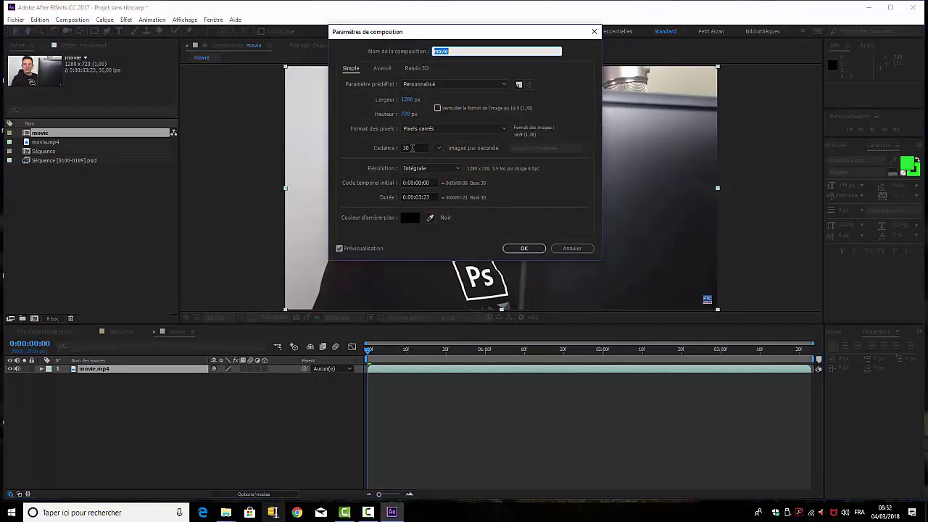
drag(414, 149, 369, 149)
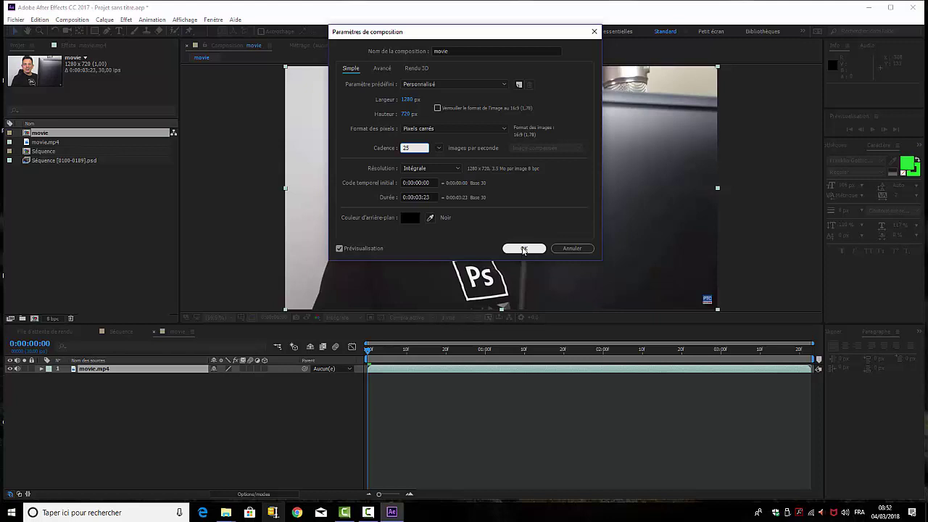
click(524, 249)
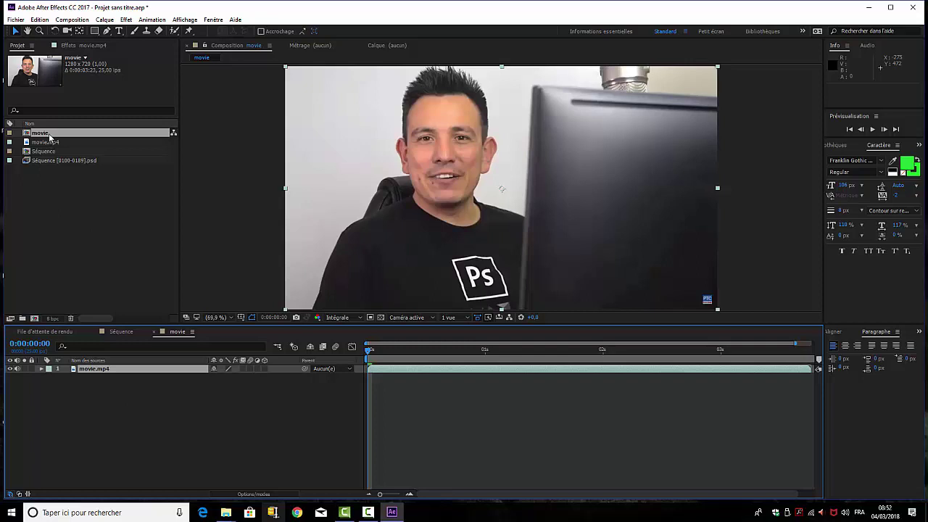
Step: Place the movie composition in the Séquence composition, beneath the Séquence [0100-0189].psd layer
drag(50, 136, 88, 407)
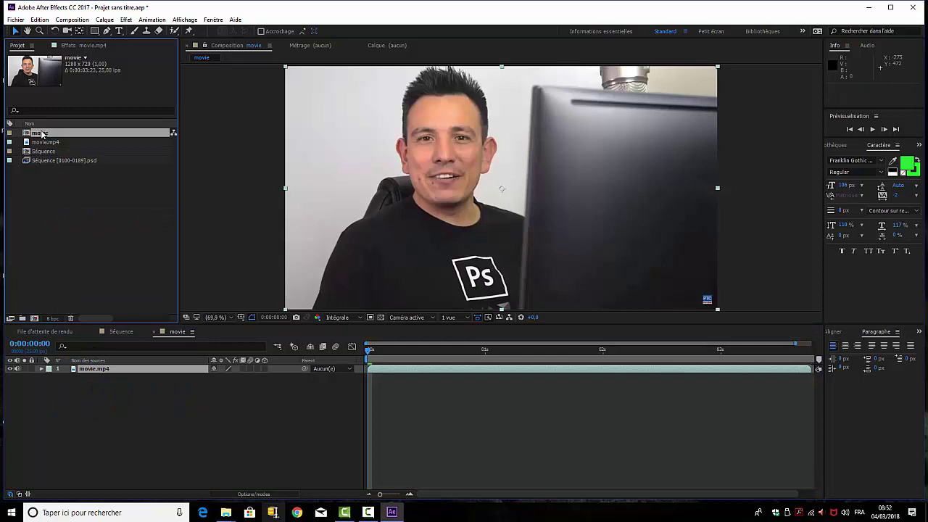
drag(42, 134, 95, 379)
click(121, 331)
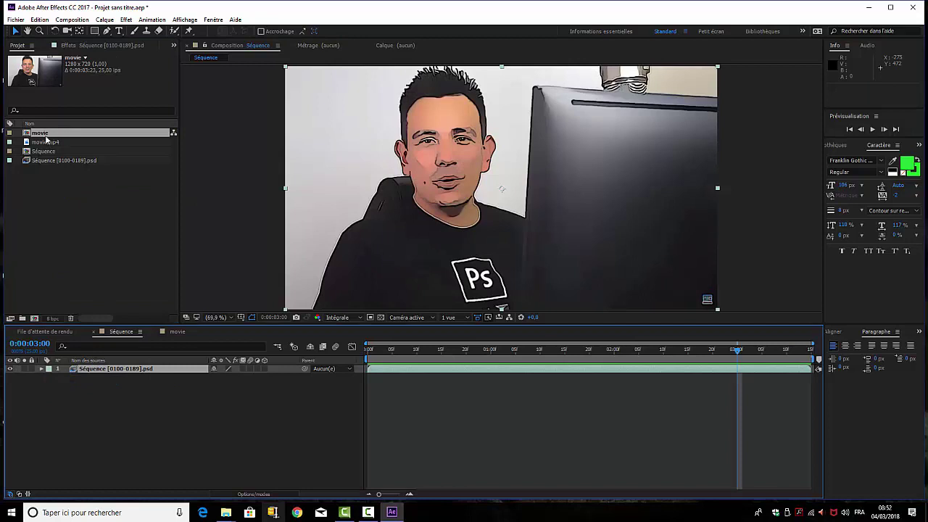
drag(46, 138, 84, 438)
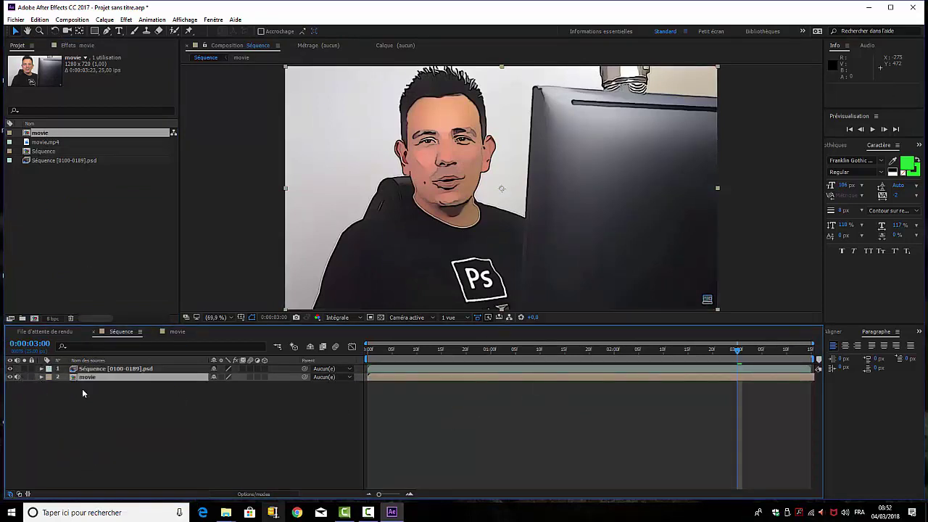
Step: Compare the cartoon layer with the movie by hiding and showing it at the start, and preview the Séquence composition
drag(739, 355, 303, 367)
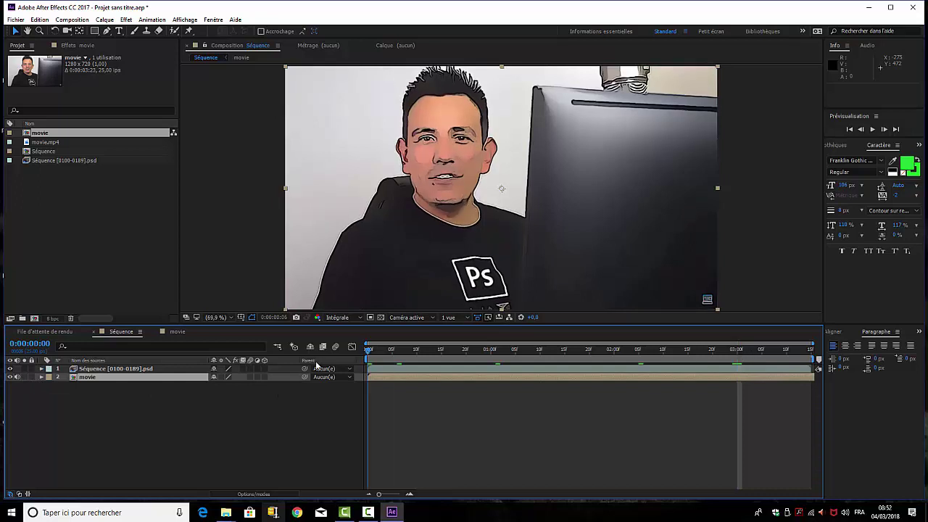
click(10, 369)
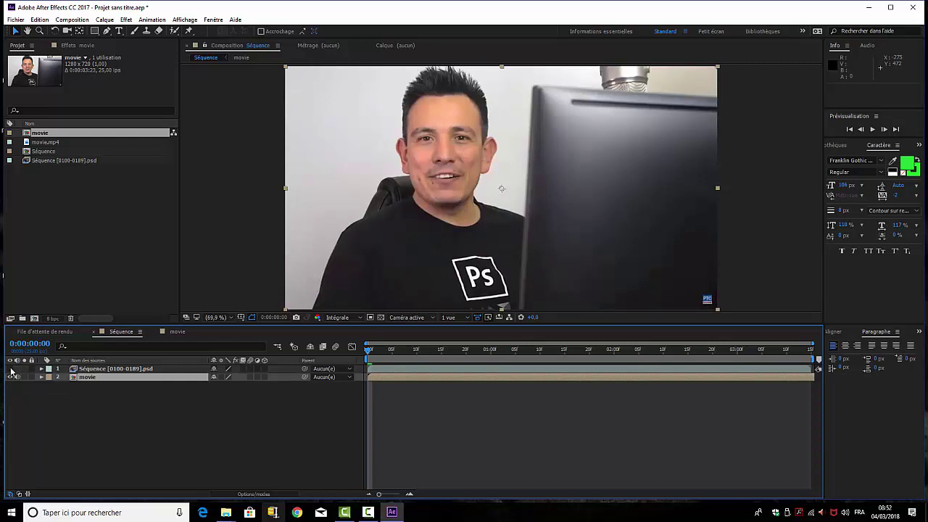
click(10, 369)
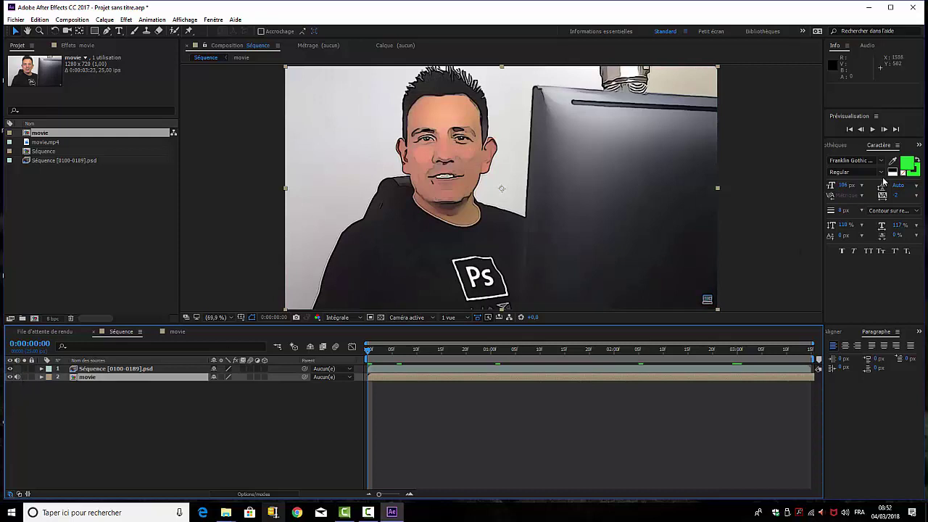
click(873, 129)
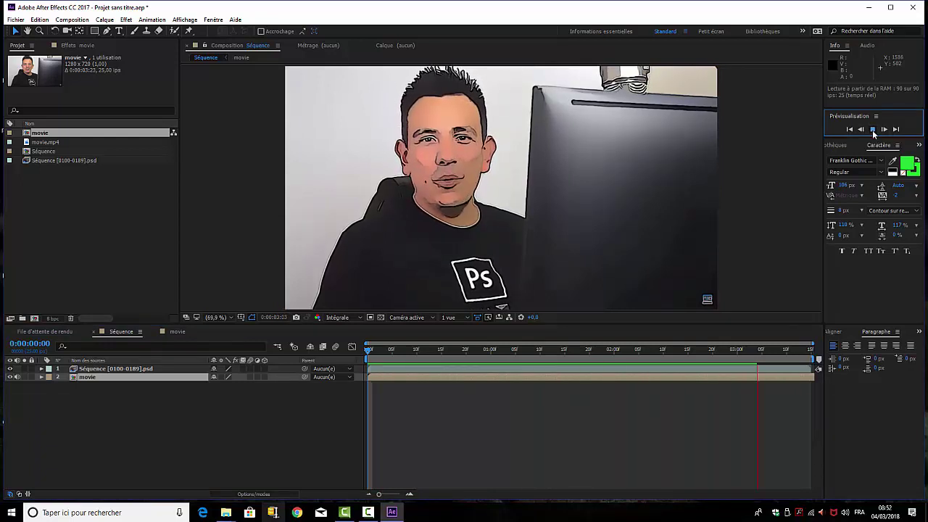
click(764, 377)
drag(762, 350, 368, 351)
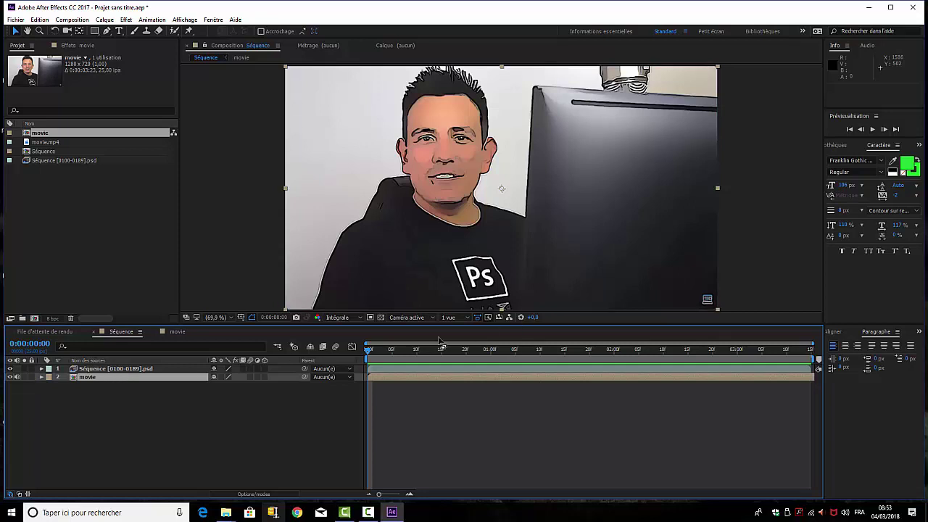
Step: Add an opacity keyframe of 0% to the Séquence [0100-0189].psd layer at 0:00:00:00
click(41, 369)
click(66, 418)
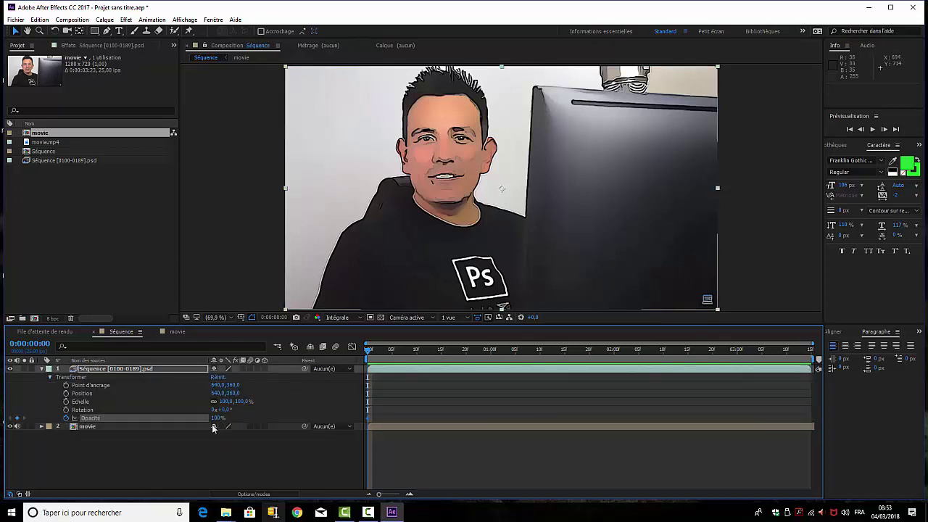
drag(215, 420, 148, 412)
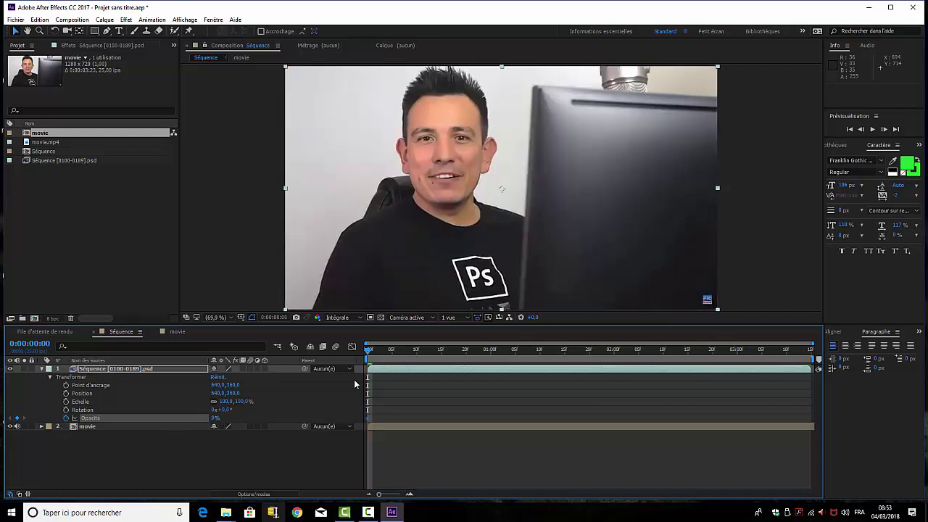
Step: Add opacity keyframes to the cartoon layer of 0% at 0:00:01:00 and 100% at 0:00:01:10
drag(370, 352, 489, 371)
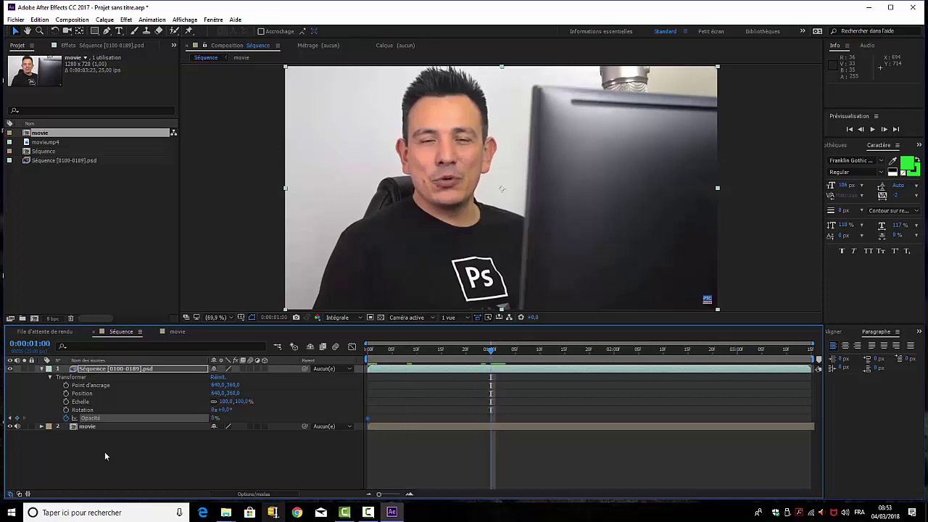
click(16, 419)
drag(499, 354, 542, 358)
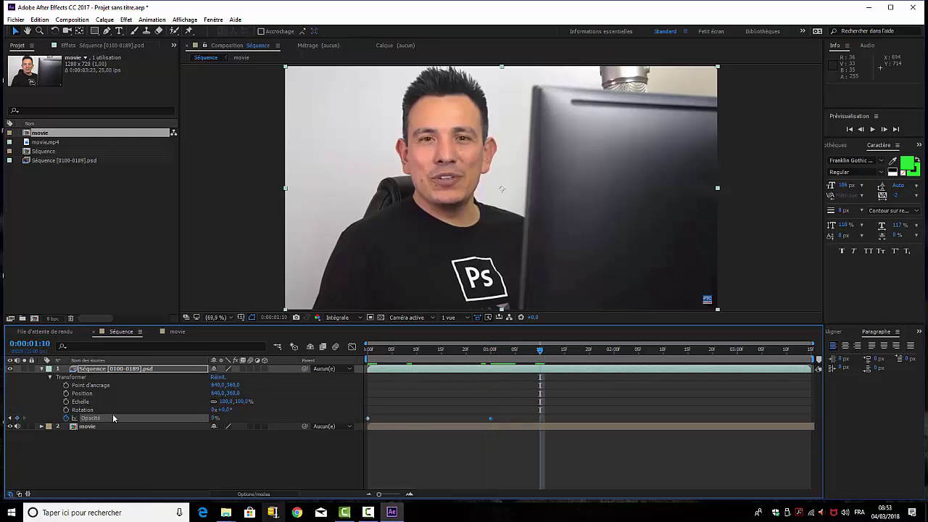
drag(215, 419, 269, 425)
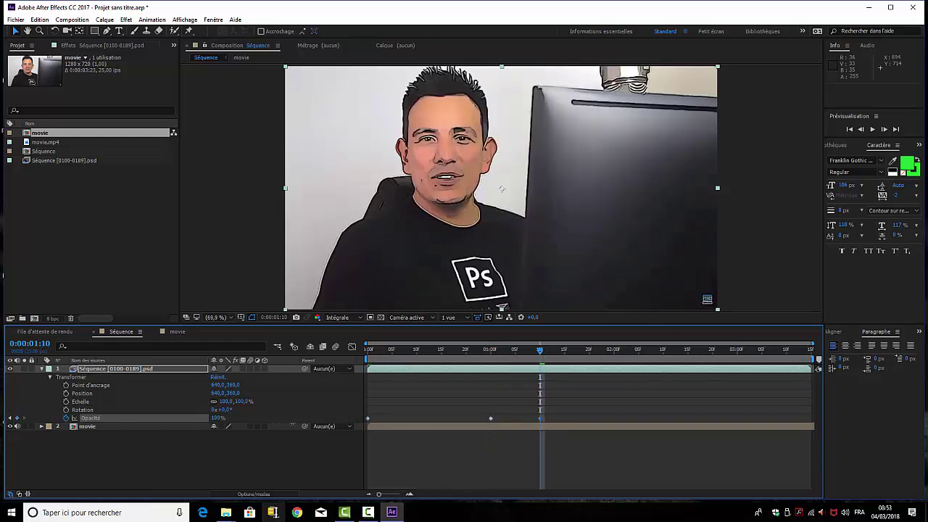
Step: Preview the composition from the start and scrub across the opacity keyframes to check the transition from movie to cartoon
key(Home)
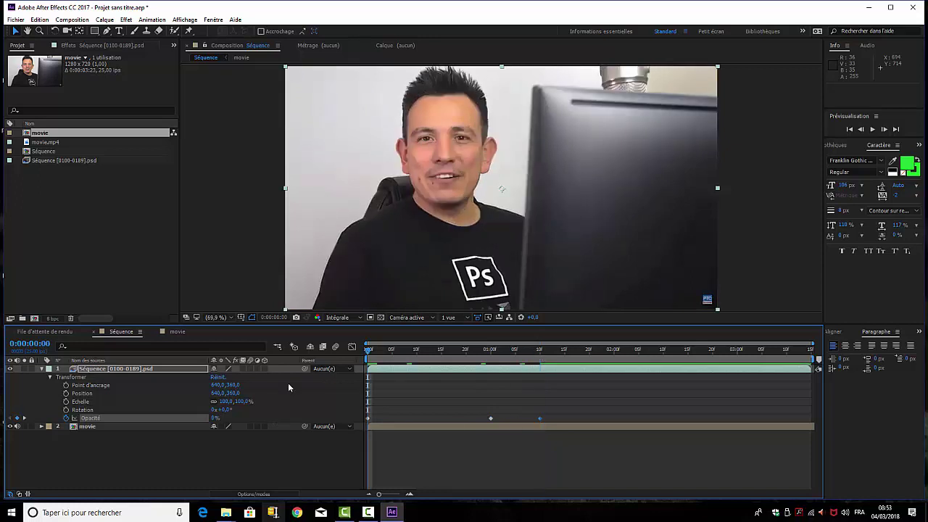
key(space)
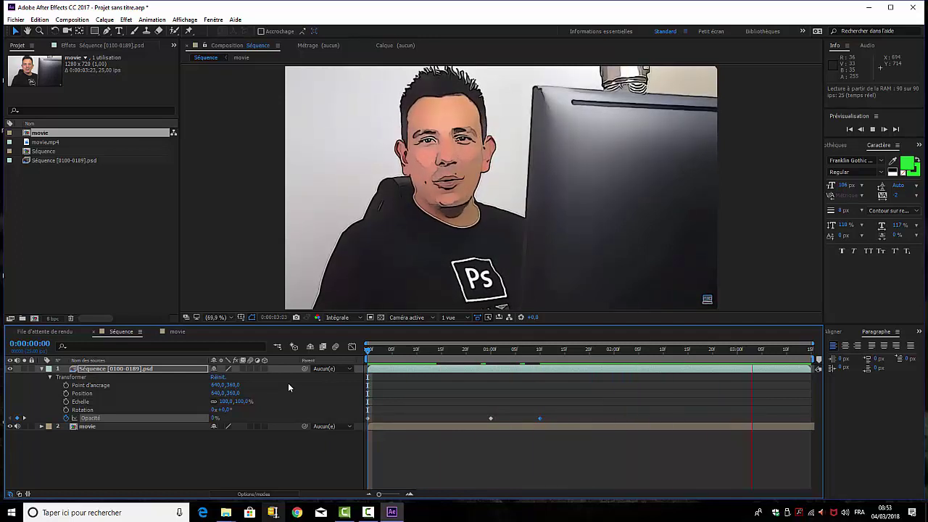
key(space)
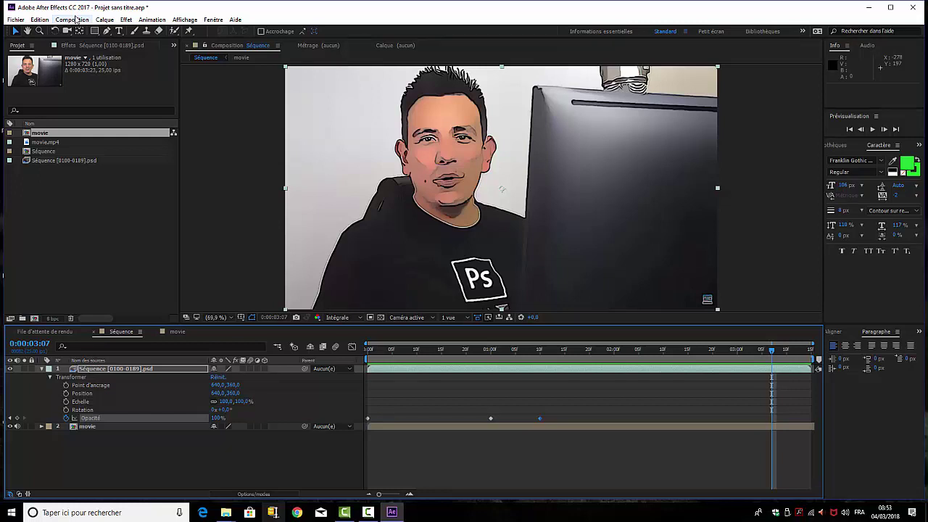
key(Page_Up)
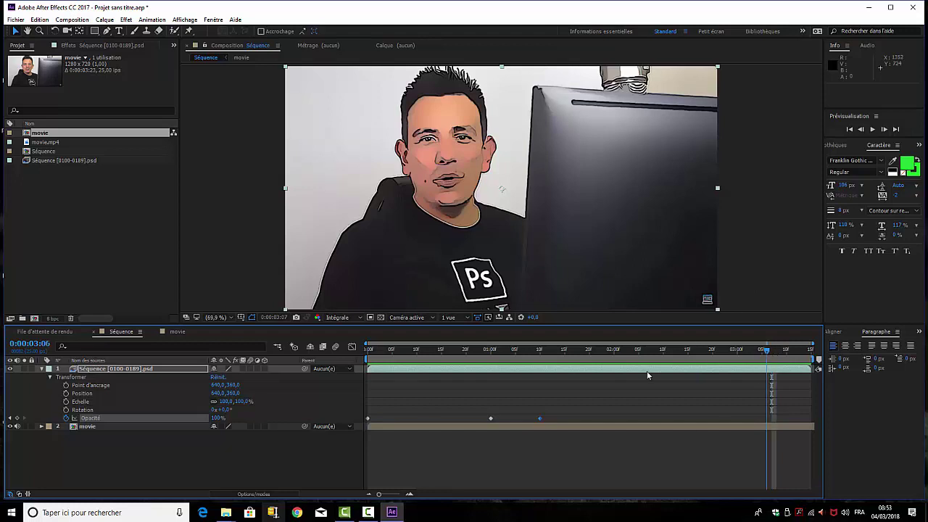
key(space)
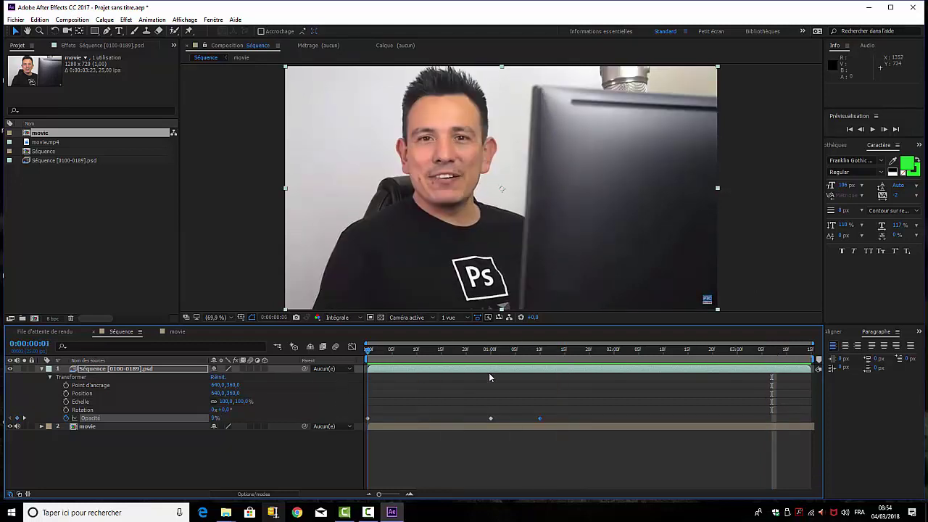
key(space)
key(Page_Up)
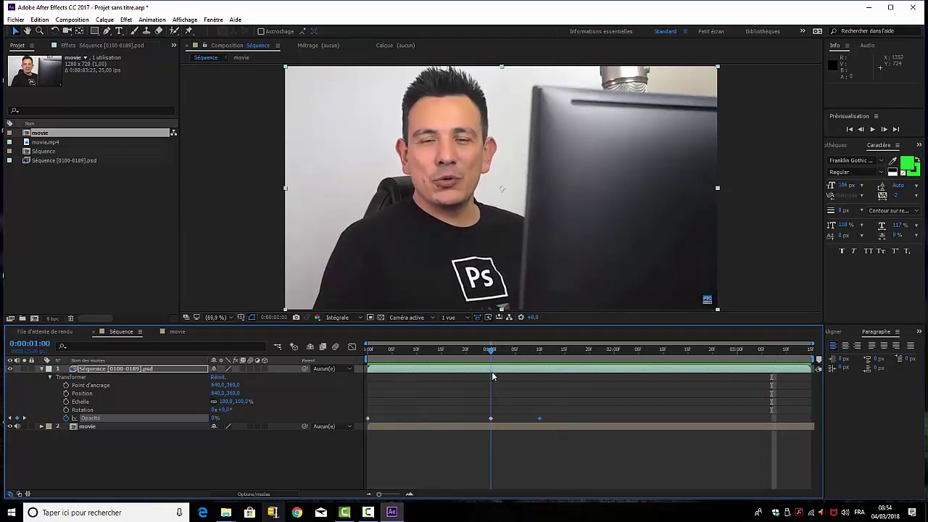
key(k)
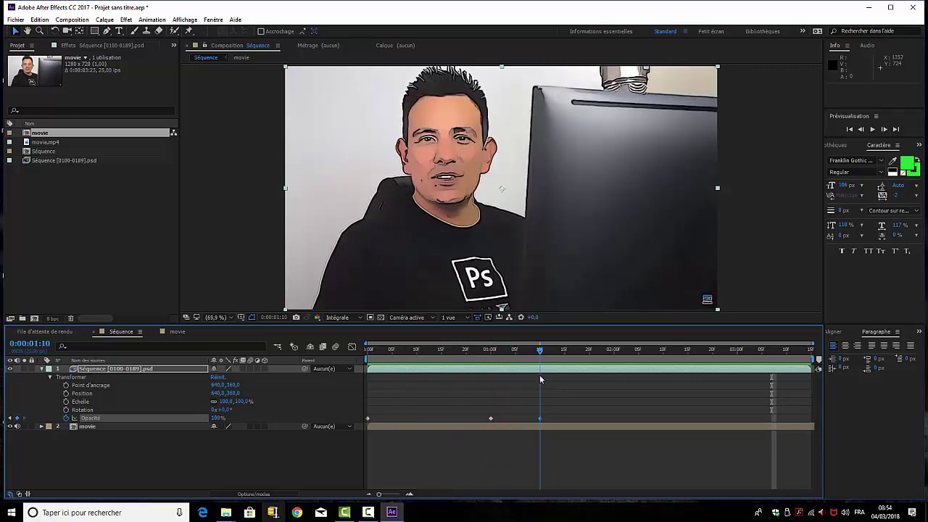
key(j)
key(Page_Down)
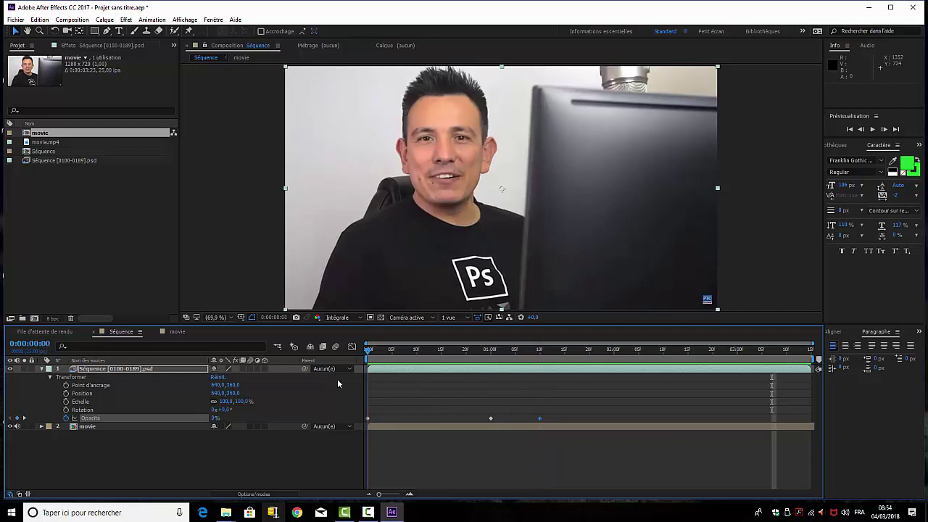
drag(495, 391, 550, 431)
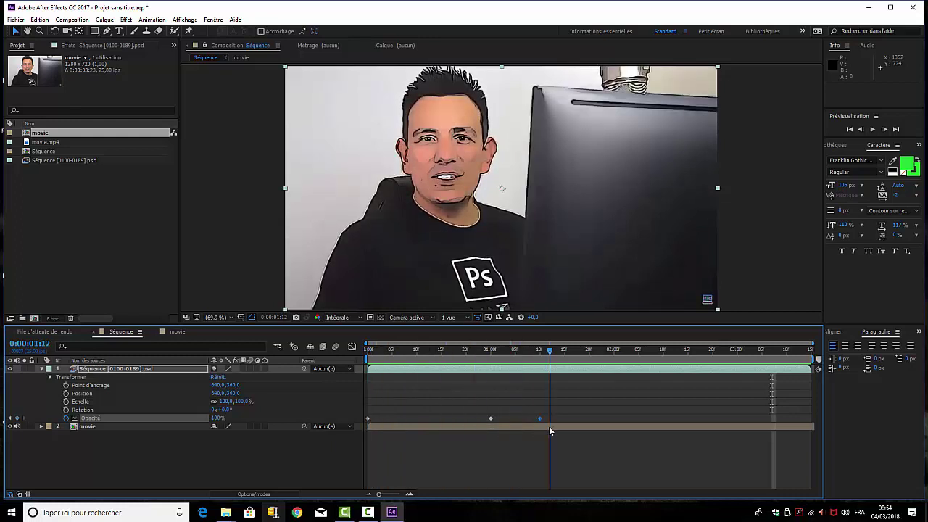